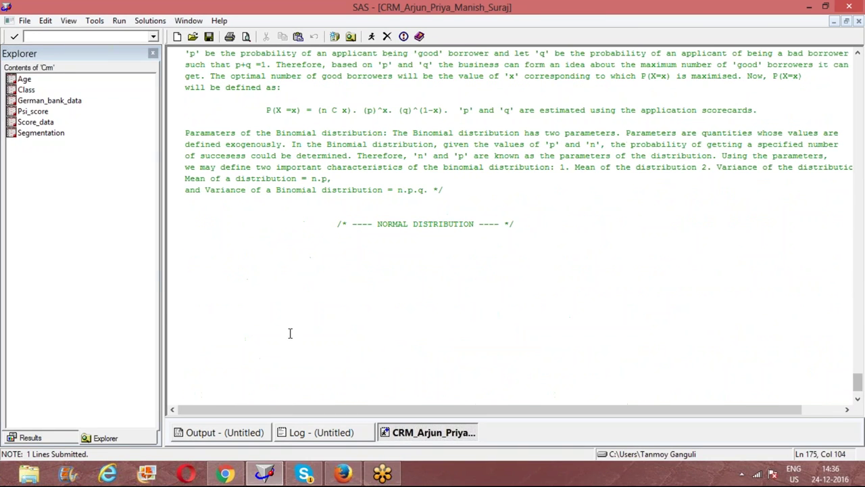
- Below the NORMAL DISTRIBUTION comment, write 'What are the most important characteristics of normal distribution?' and start an '->' bullet
click(195, 244)
text(Whet are the )
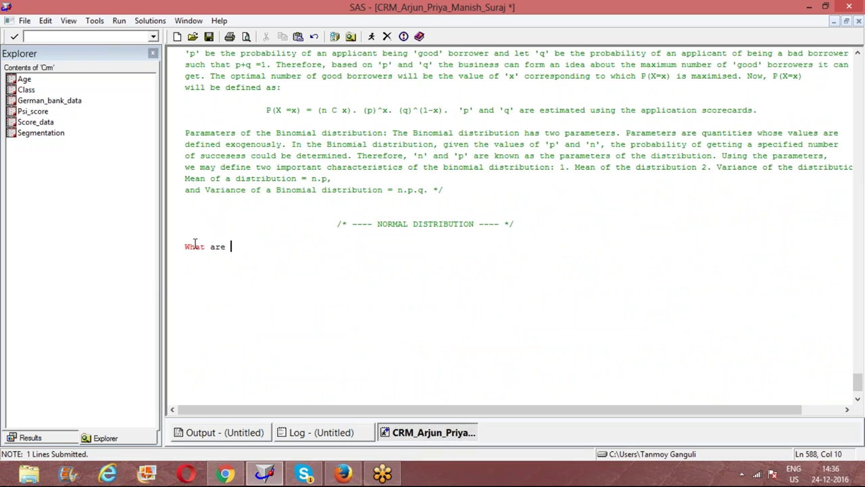
text(most important cha)
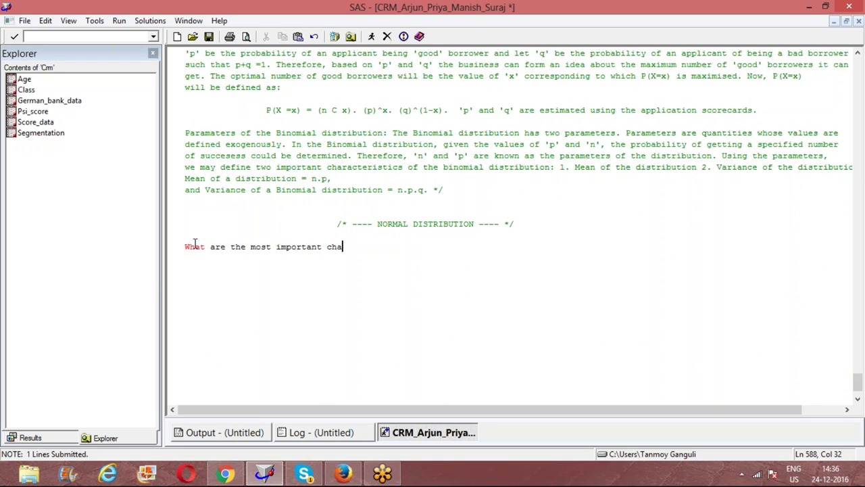
text(racteristics of nomr)
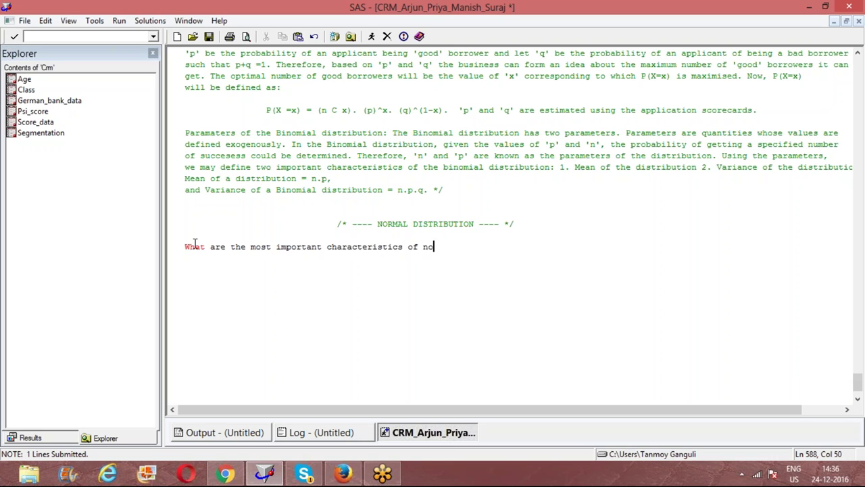
key(BackSpace)
key(BackSpace)
text(rmal distribution?)
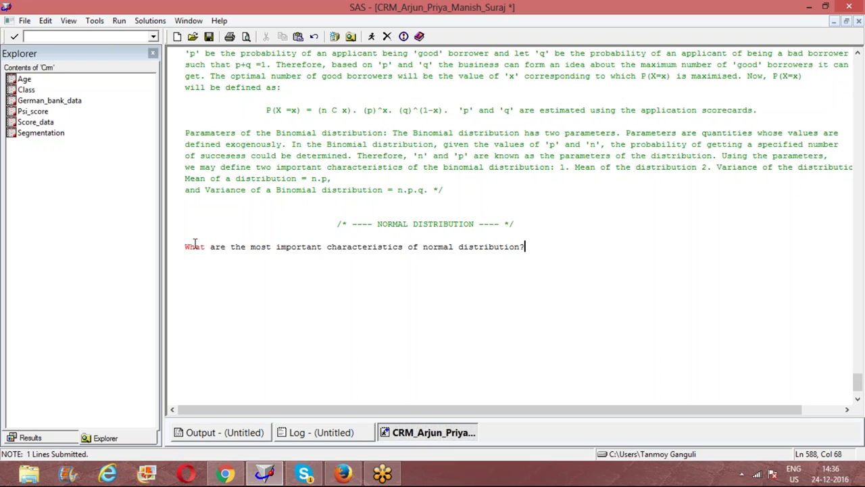
key(Return)
key(Return)
text(->)
- After the arrow, type 'The most important characteristic of normal distribution is that it is symmetric in nature.'
text(The most)
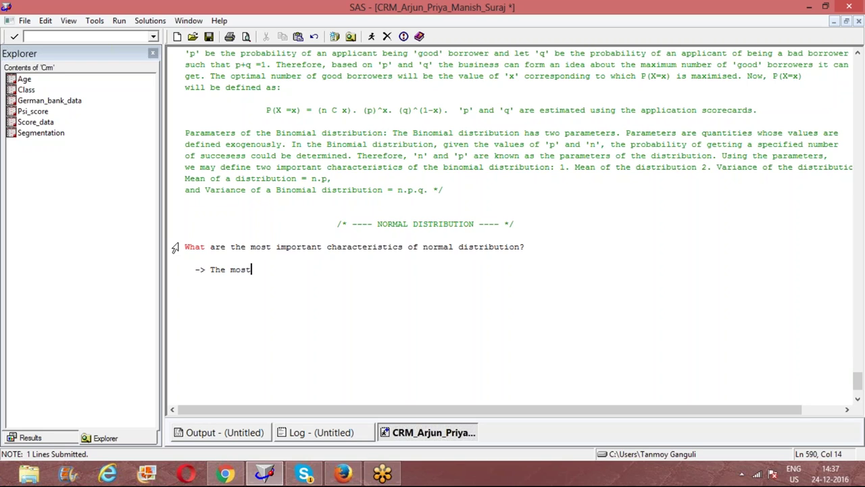
text( important characteris)
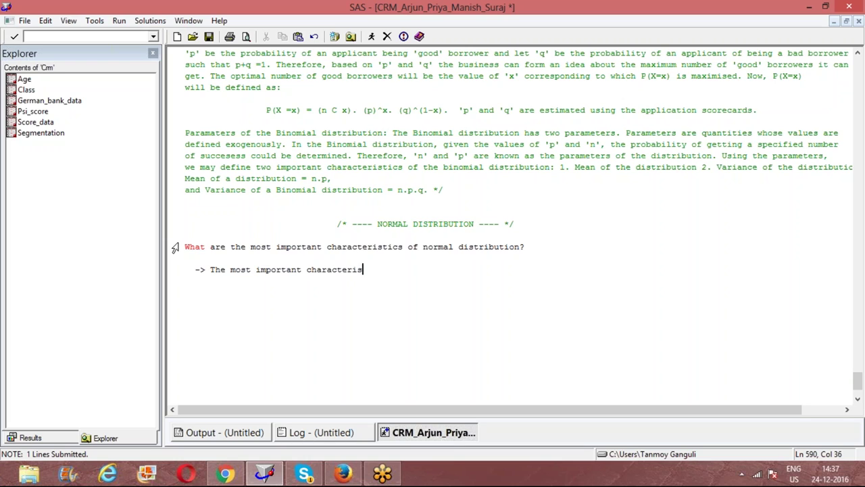
text(tic of normal distributio)
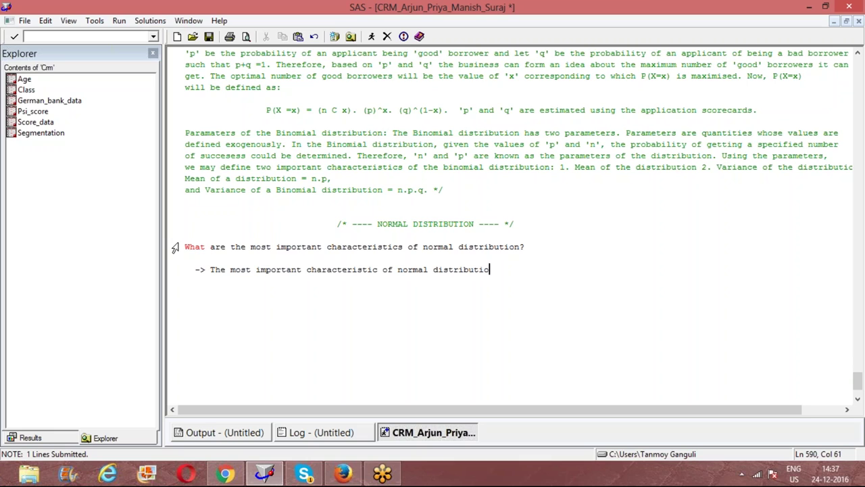
text(n is that it is symmet)
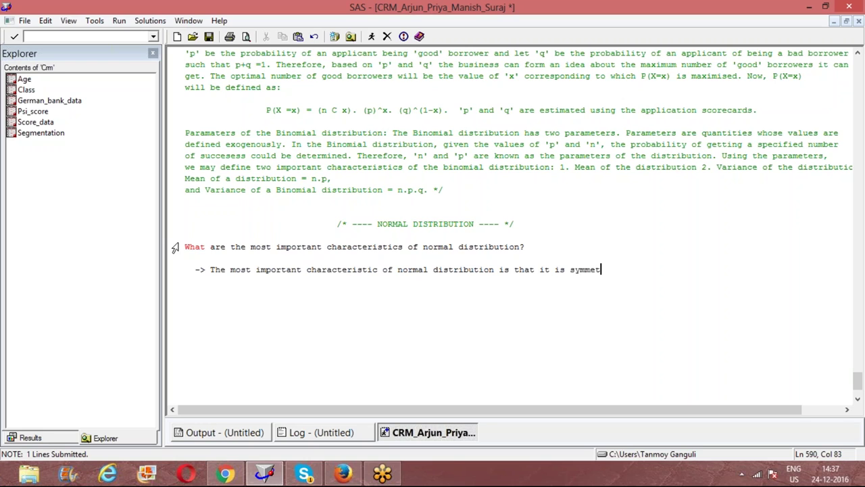
text(ric in nature.)
- On a new line, add '-> Symmetricity implies that there are no potential outliers in the dataset.'
key(Return)
text(->)
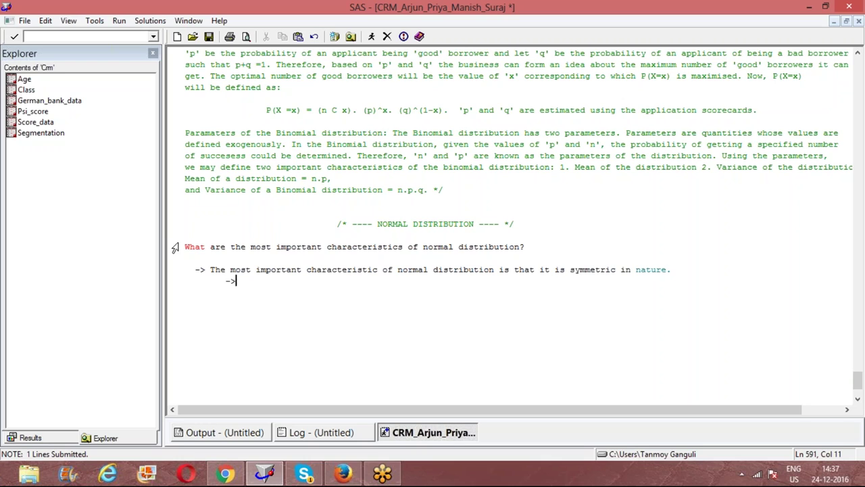
text( Symmetricity )
text(isg)
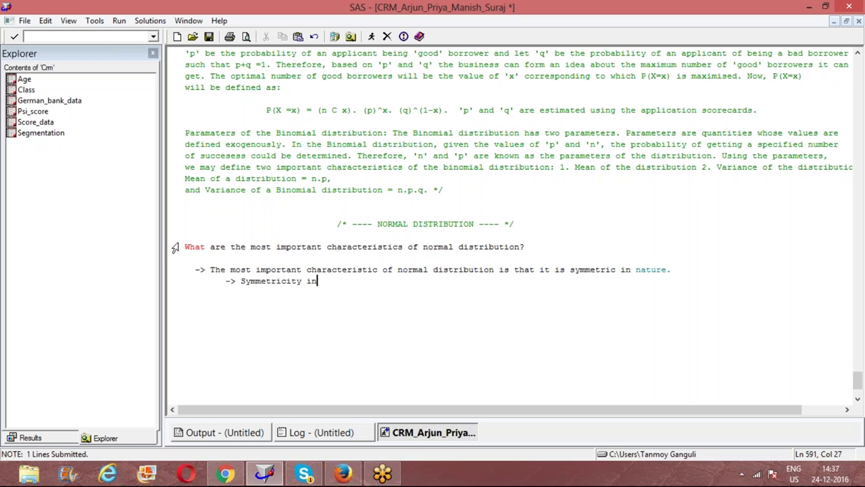
key(BackSpace)
key(BackSpace)
text(mplies that there are n)
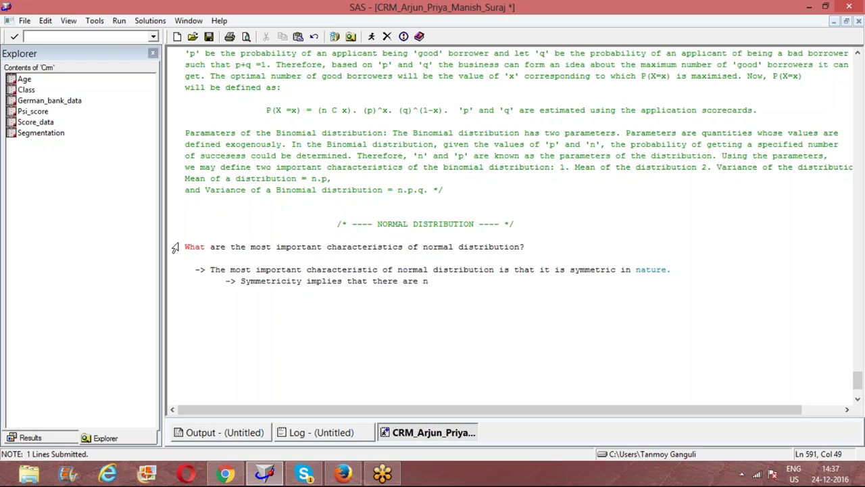
text(o potential outliers n)
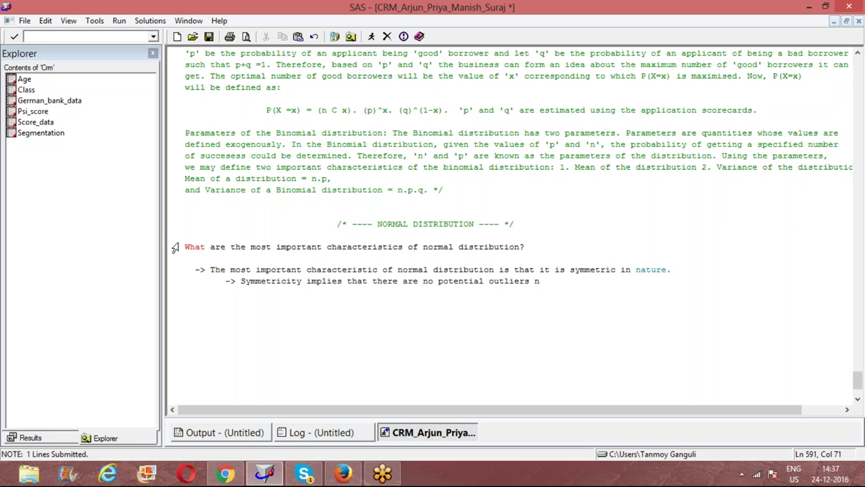
key(BackSpace)
text(in the data.)
key(BackSpace)
text(set.)
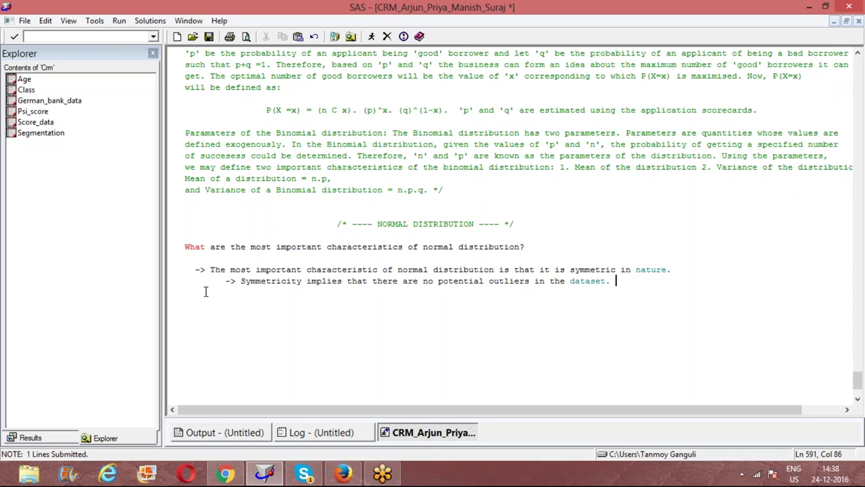
- Add the point '-> Most likely, there is no problem of missing observations for a given variable.'
key(Return)
text(-> Most likely, there is n)
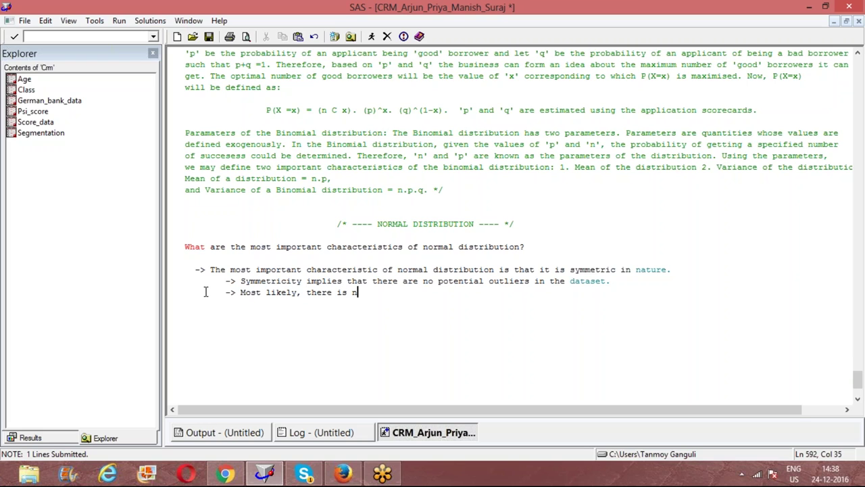
text(o problem of mis)
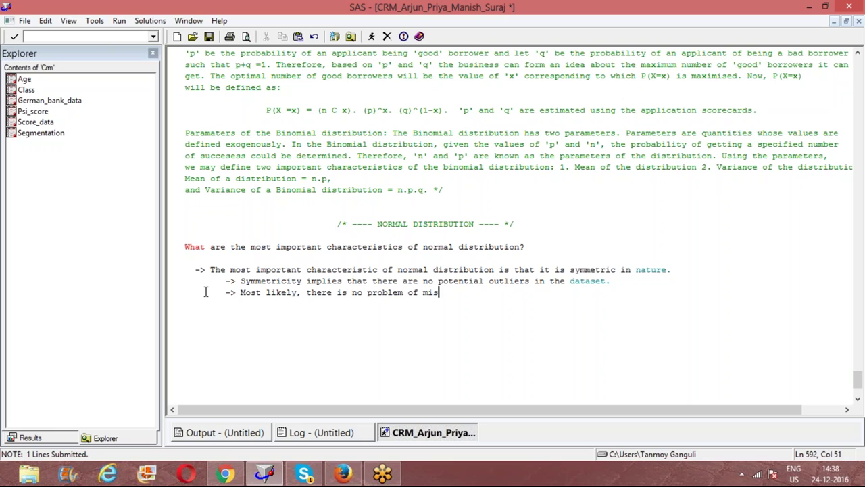
text(sing observation)
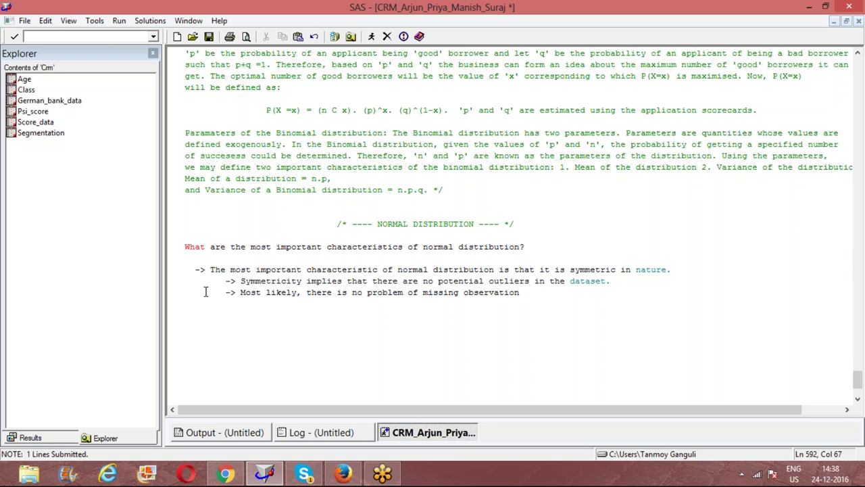
text(s for a given vari)
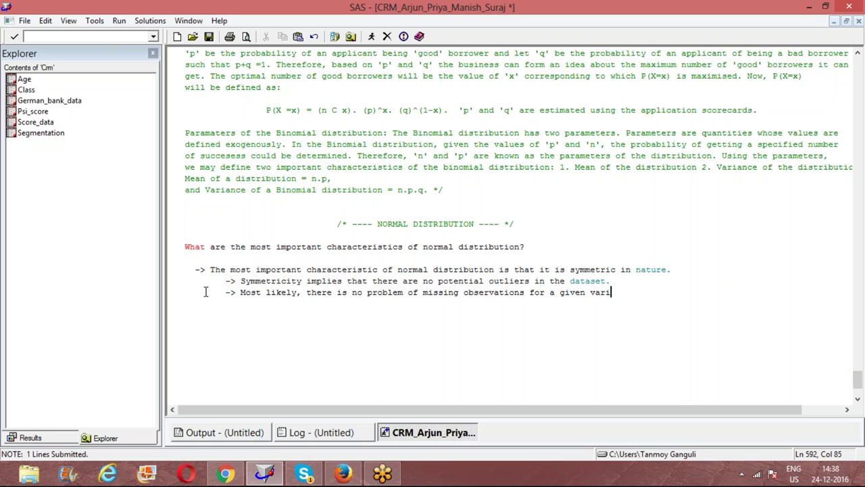
text(able.)
- Add the bullet '-> Normality of a distribution makes analysis and aggregation easier.'
key(Return)
text(->)
key(BackSpace)
key(BackSpace)
key(BackSpace)
text(-<)
key(BackSpace)
text(> Most impo)
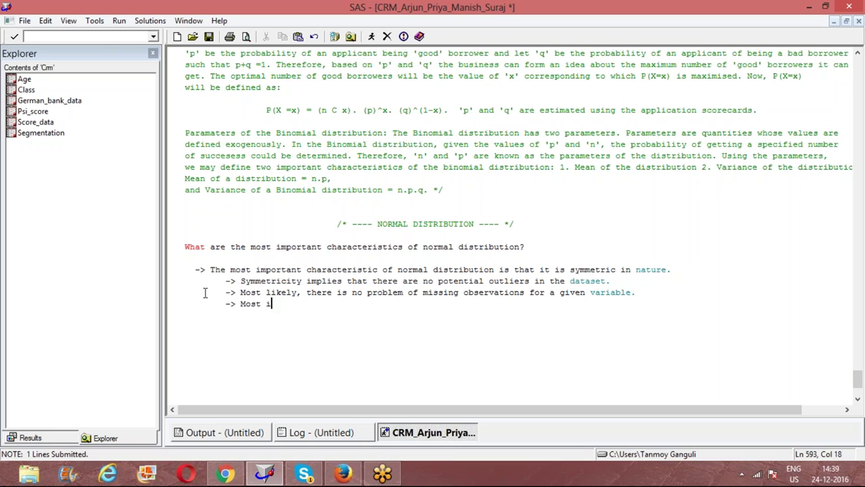
key(BackSpace)
key(BackSpace)
key(BackSpace)
key(BackSpace)
key(BackSpace)
key(BackSpace)
text(Normality of a distri)
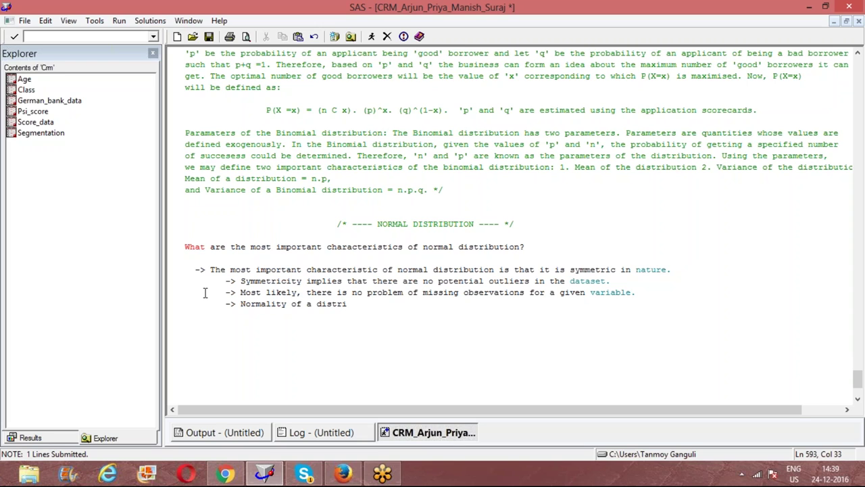
text(bution )
text(makes it)
key(BackSpace)
key(BackSpace)
key(BackSpace)
text(analys)
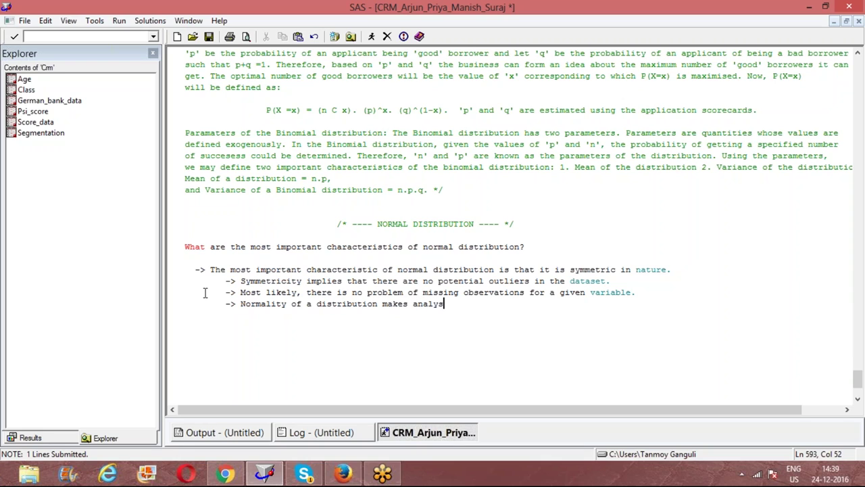
text(is and aggregation e)
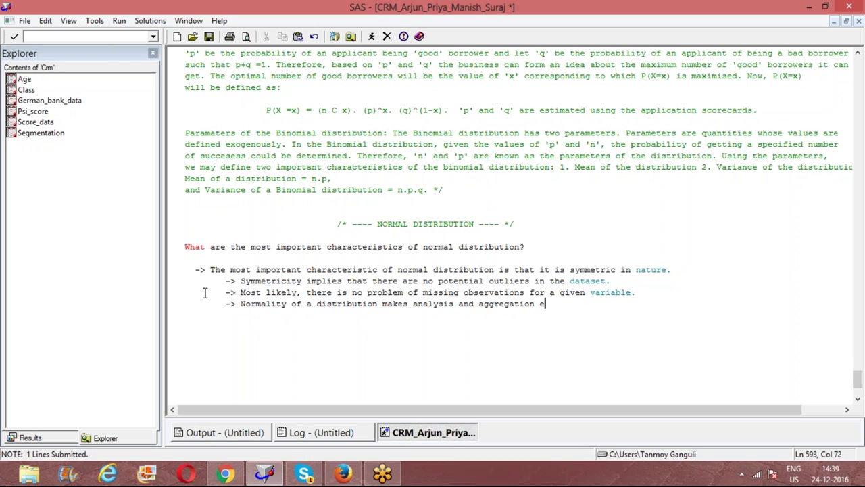
text(asier.)
- After a blank line, write 'What are the major implications of normality?' and start an '->' bullet beneath it
key(Return)
key(Return)
key(BackSpace)
key(BackSpace)
key(BackSpace)
key(Return)
key(Return)
key(BackSpace)
text(What are the m)
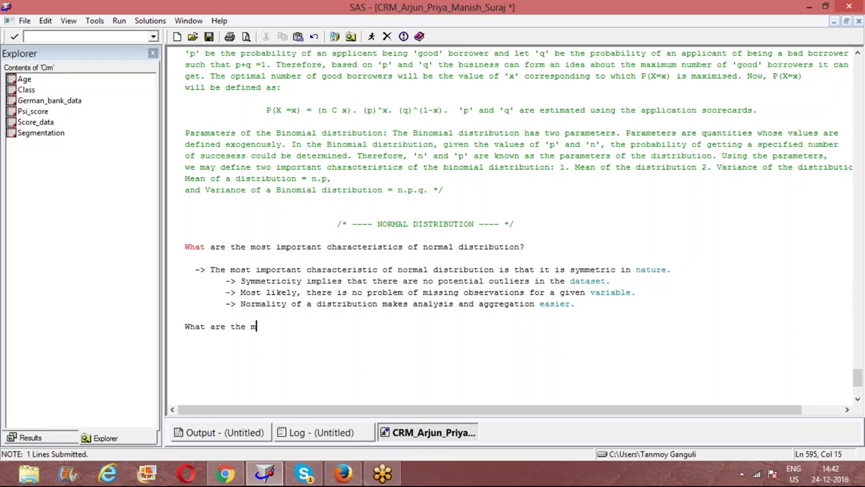
text(ajor implicati)
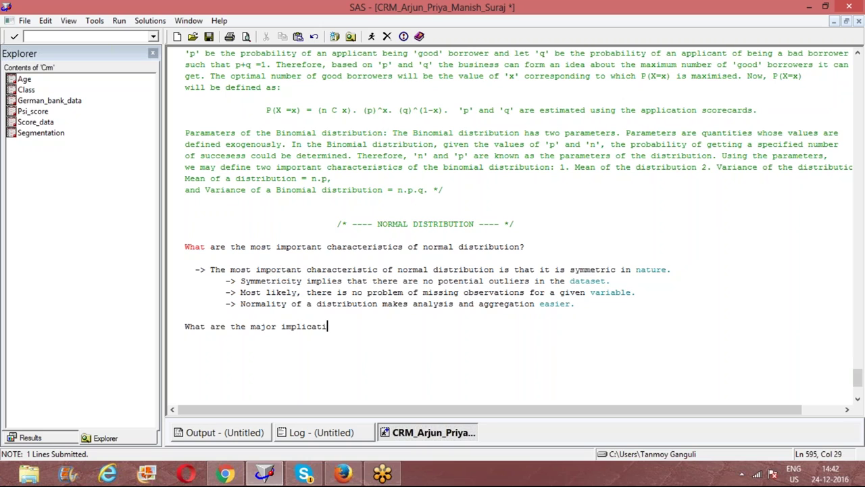
text(ons of normality?)
key(Return)
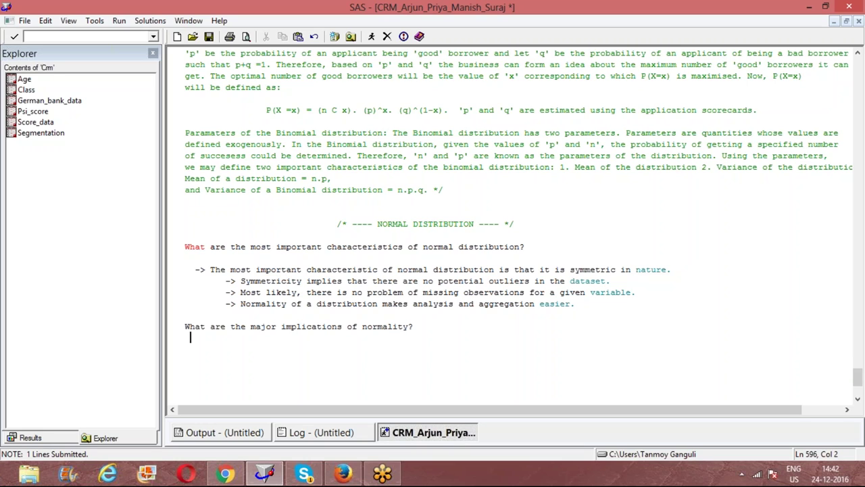
key(Return)
text(->)
- Line up the new arrow bullet with the earlier answers and save the notes file
click(189, 346)
click(230, 350)
click(209, 37)
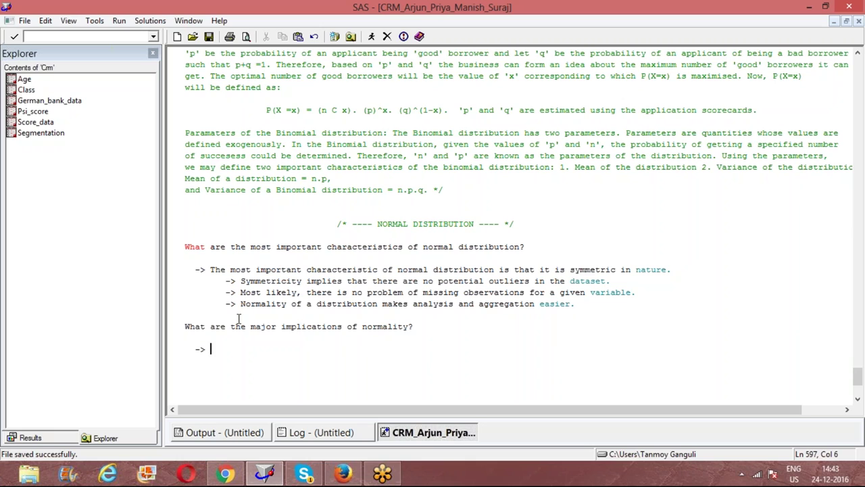
- Write point '1. Normality implies that the behaviour of a variable...' about no spikes or volatility, continuing onto a second line
text(1)
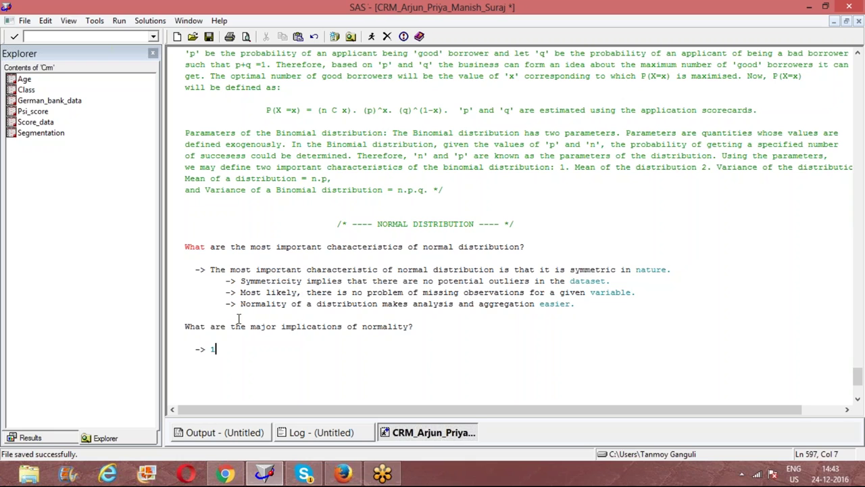
text(. Normality implies that the )
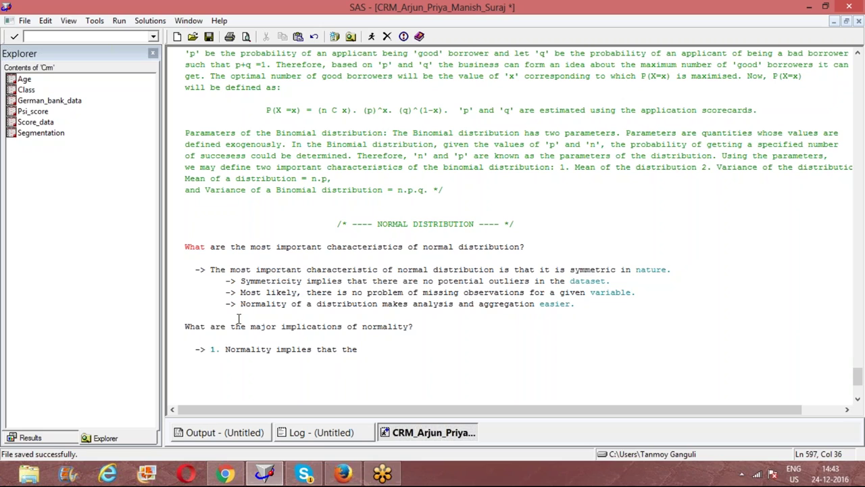
text(behaviour of a varia)
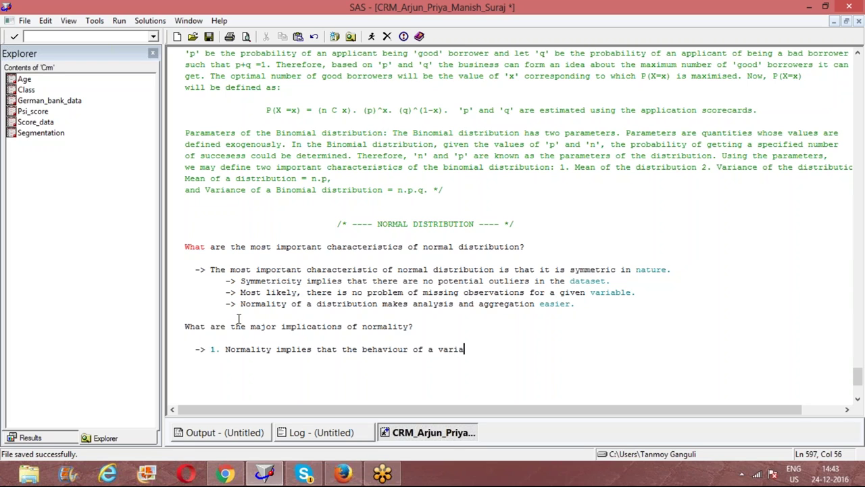
text(ble has been more or )
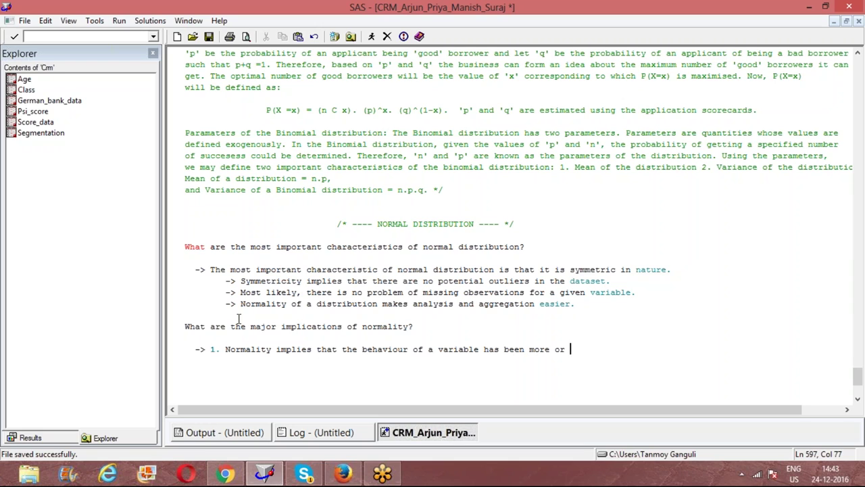
text(less identical and)
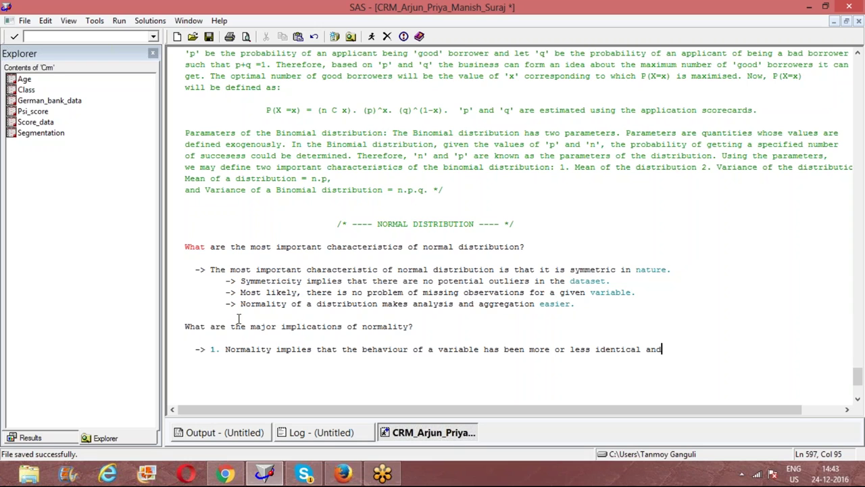
text( robust over tim)
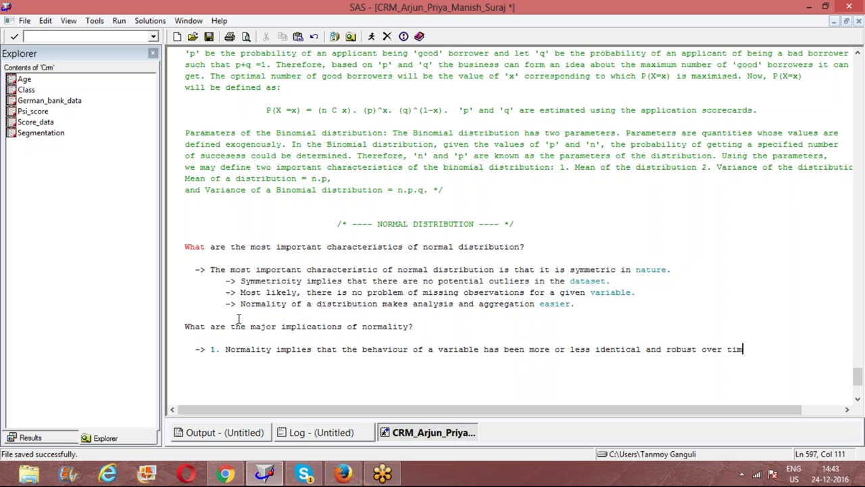
text(e without unneccesary)
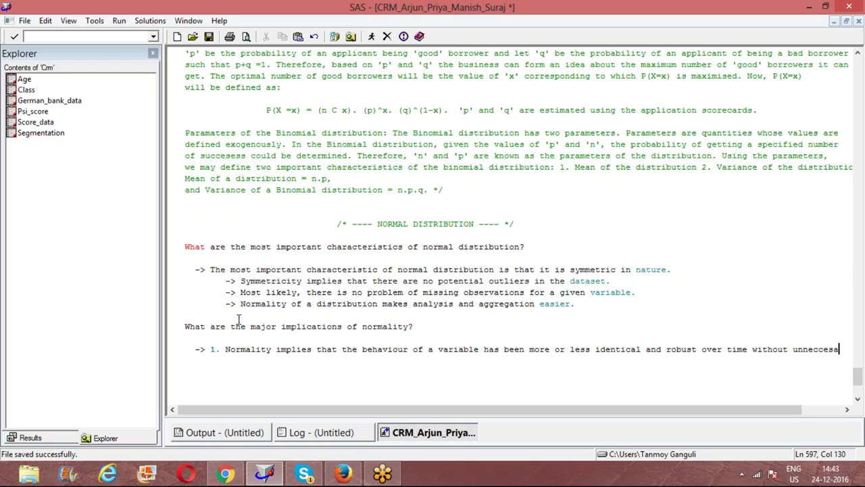
key(Return)
text(spikes or v)
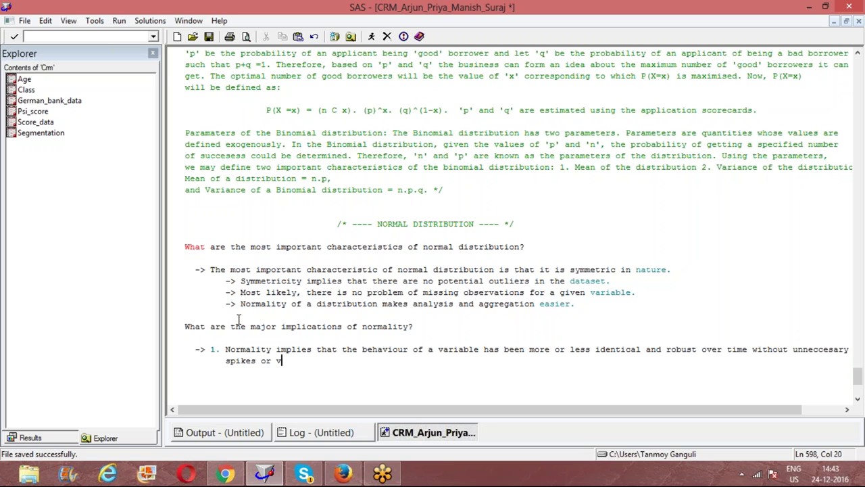
text(olatility. This is)
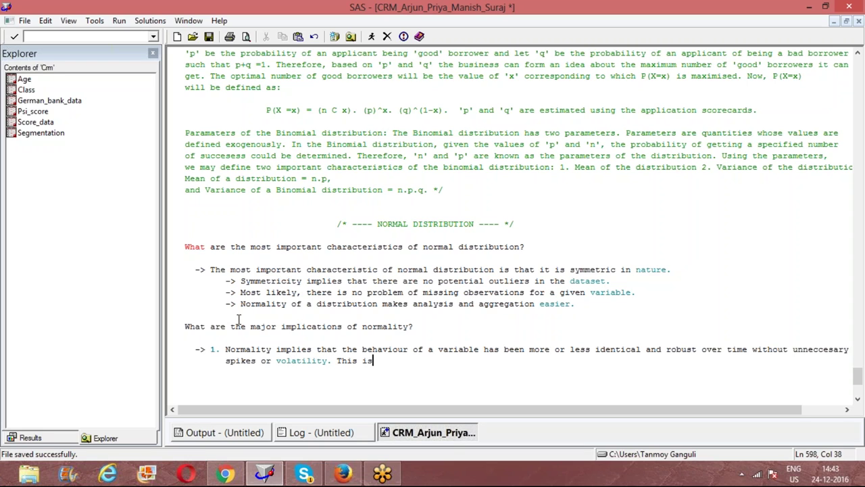
text( because given a normal )
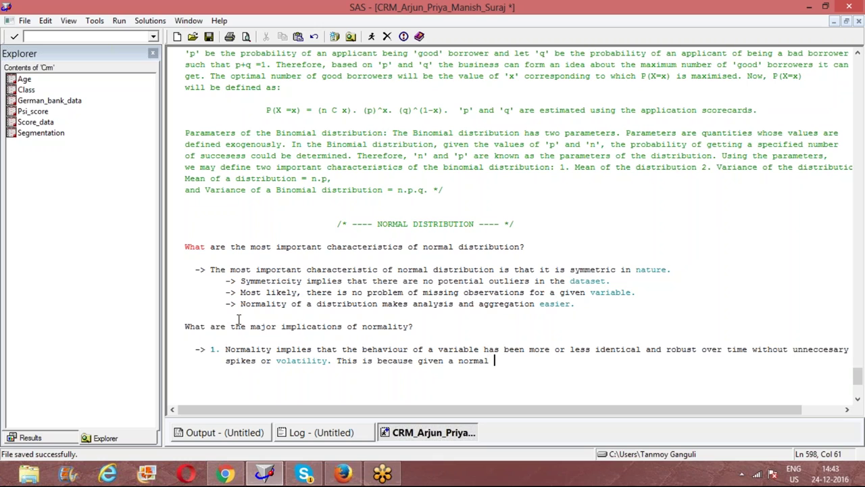
text(distribution,)
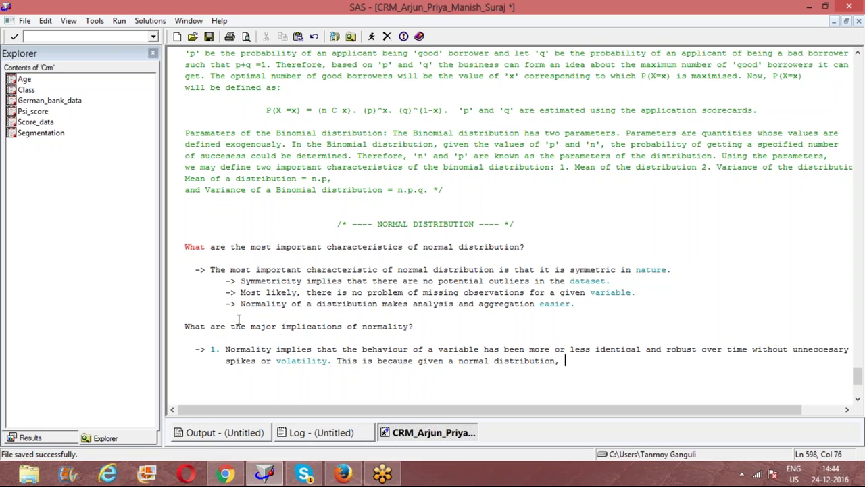
- Finish the sentence with '99.97% of the values mut lie within ('Mu' +- 3*Sigma)' and start a new line
text(99.97%  of the va)
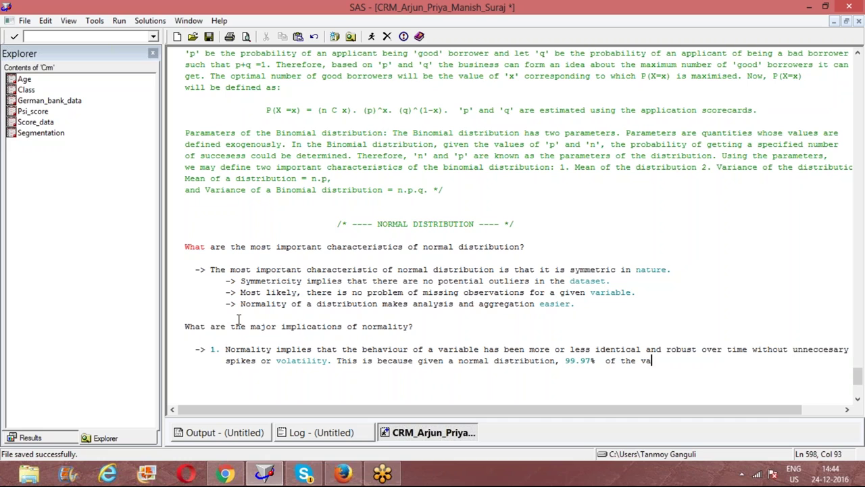
text(lues mut lie within )
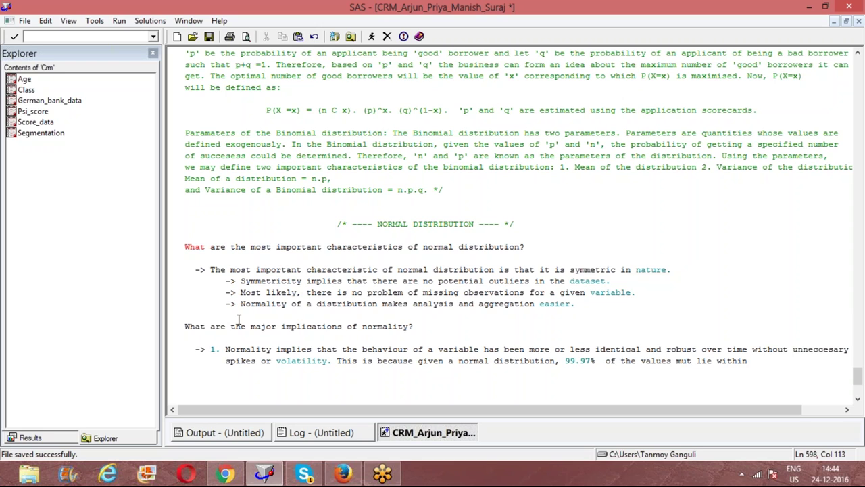
text('Mu')
text( +)
text(- )
text(3)
text(*)
text(Sigma)
text())
click(755, 361)
text(()
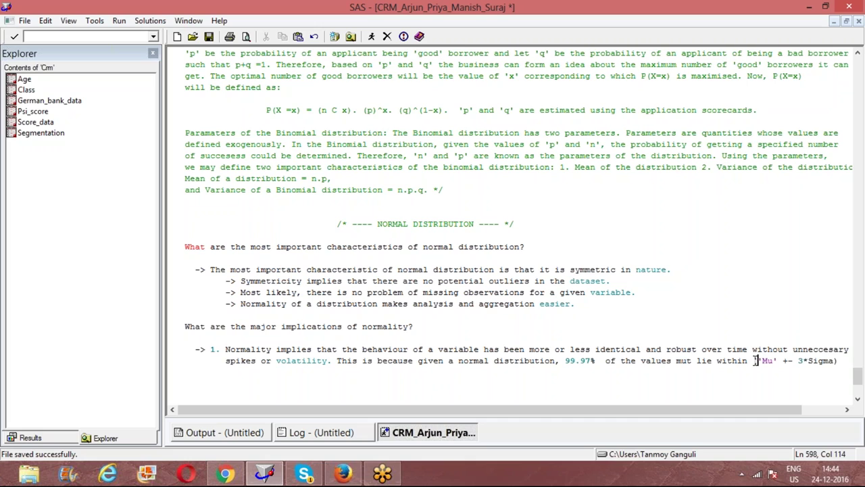
click(841, 360)
key(Return)
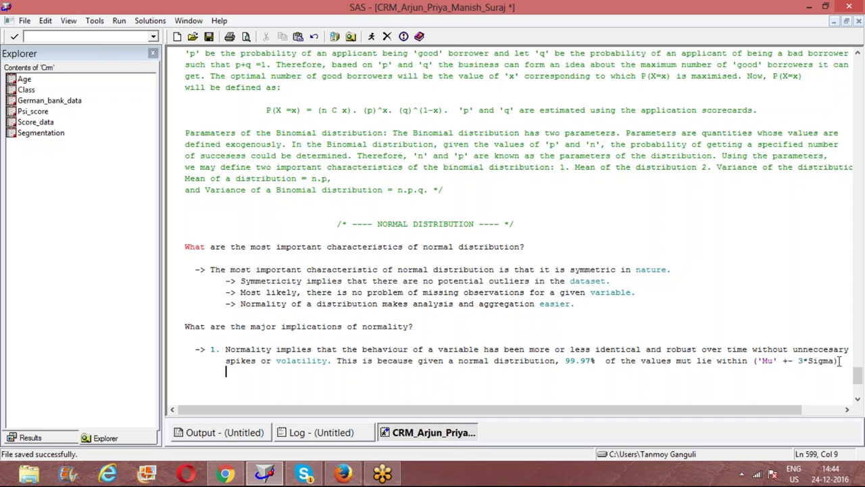